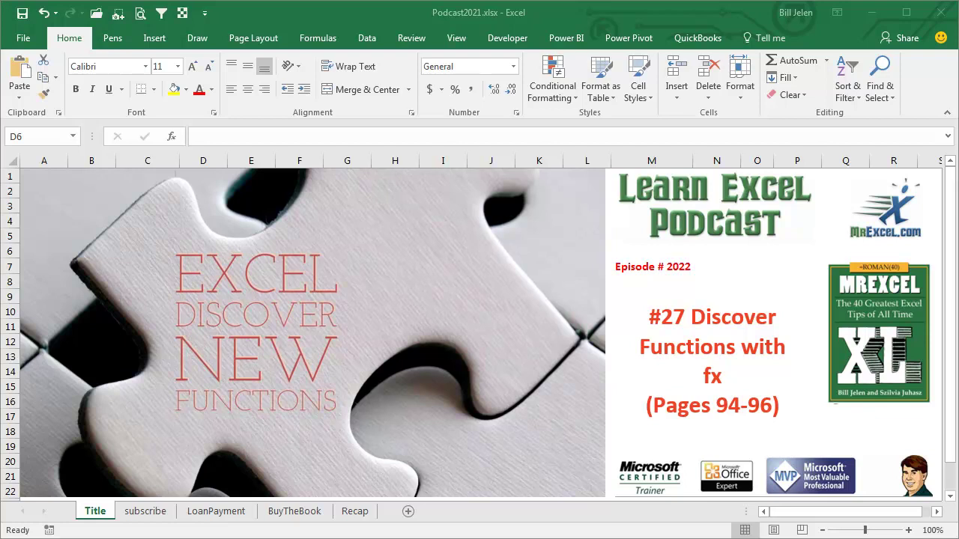
- Switch to the subscribe sheet with the MrExcel XL playlist banner
left_click(157, 517)
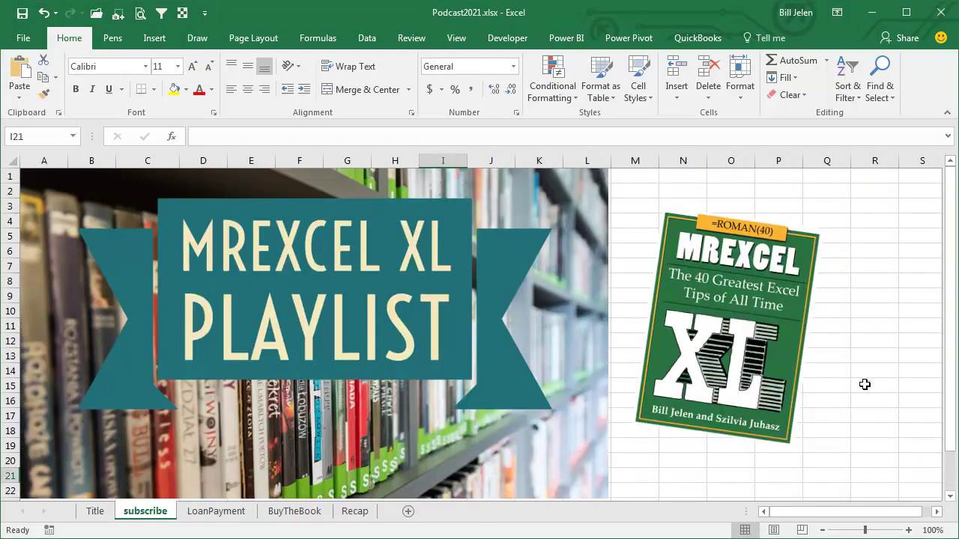
- Go to the LoanPayment sheet (price 25995, term 60, rate 5.25%) and show the Formulas ribbon
left_click(216, 512)
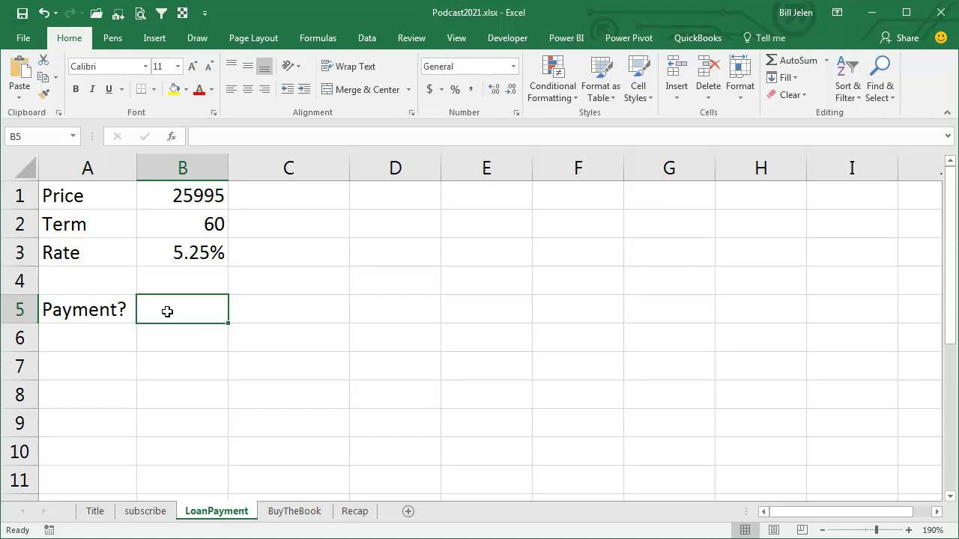
left_click(317, 37)
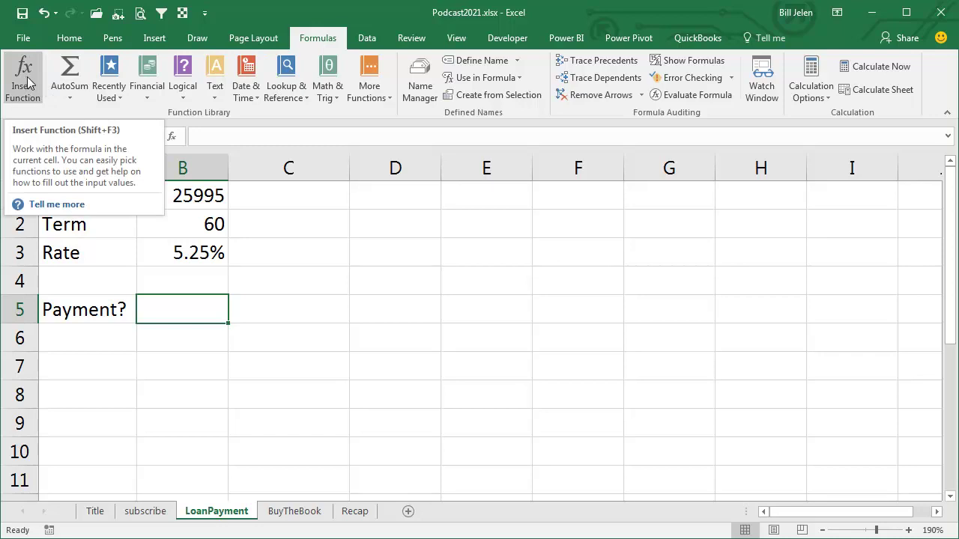
- Search Insert Function for 'loan payments' and pick PMT after comparing IPMT and PPMT
left_click(173, 142)
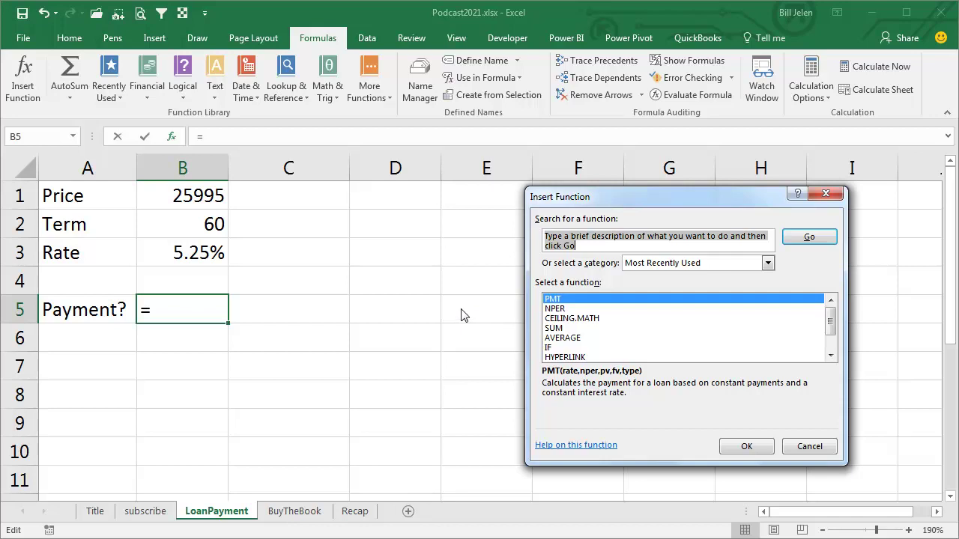
type("loan payments")
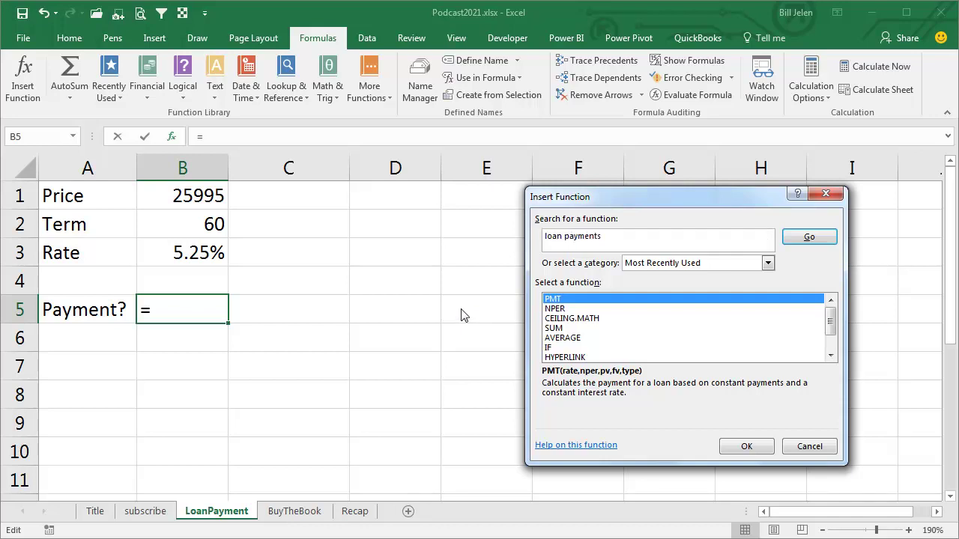
key("Return")
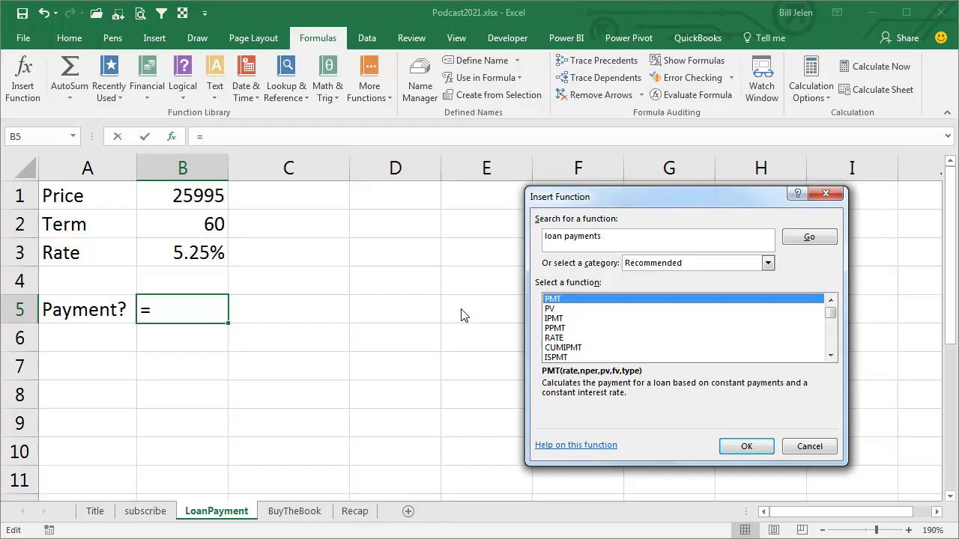
left_click(556, 308)
left_click(556, 328)
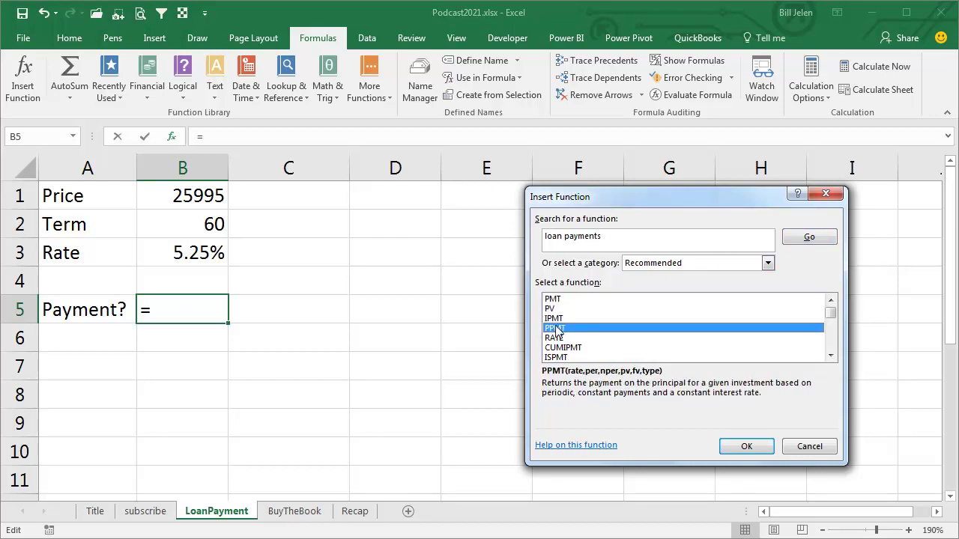
left_click(558, 299)
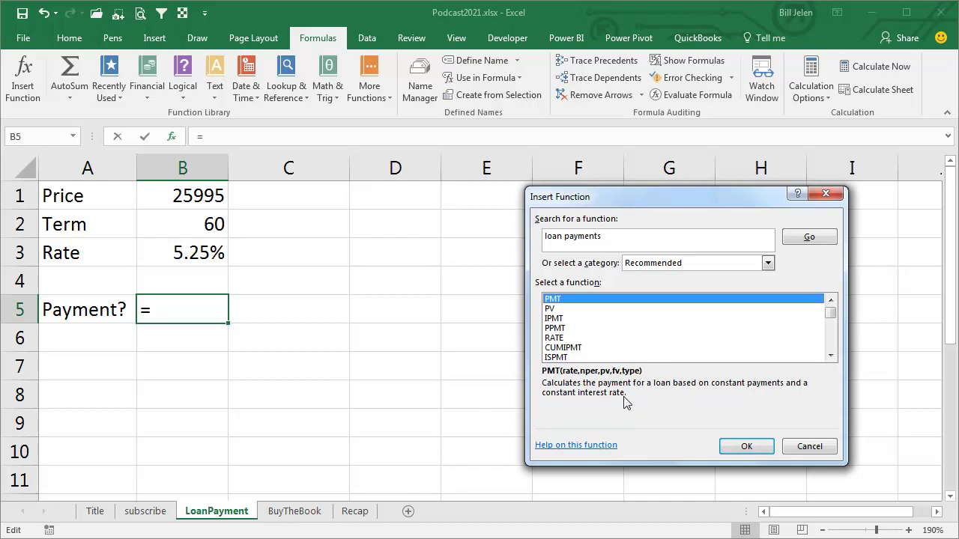
- Accept PMT and set its Rate argument to B3/12 (0.004375)
left_click(741, 448)
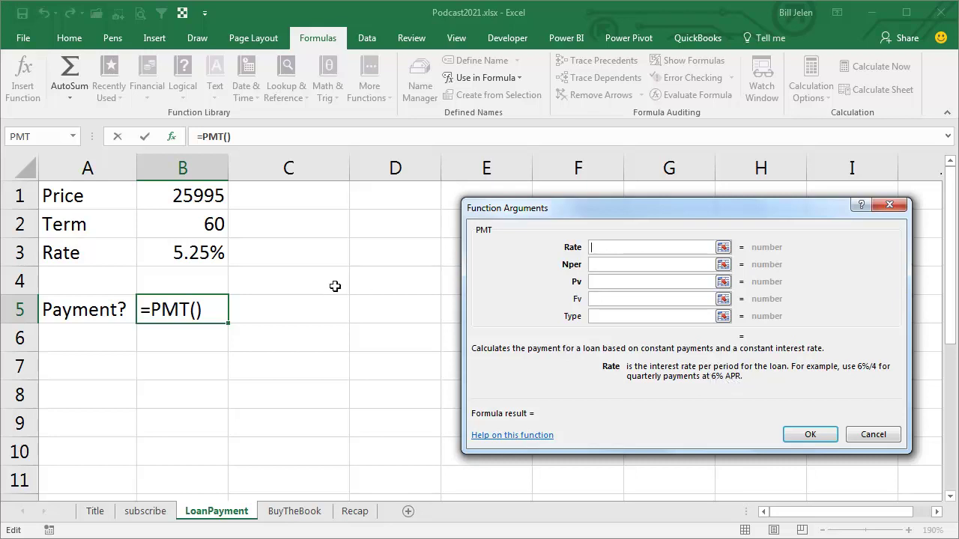
left_click(204, 254)
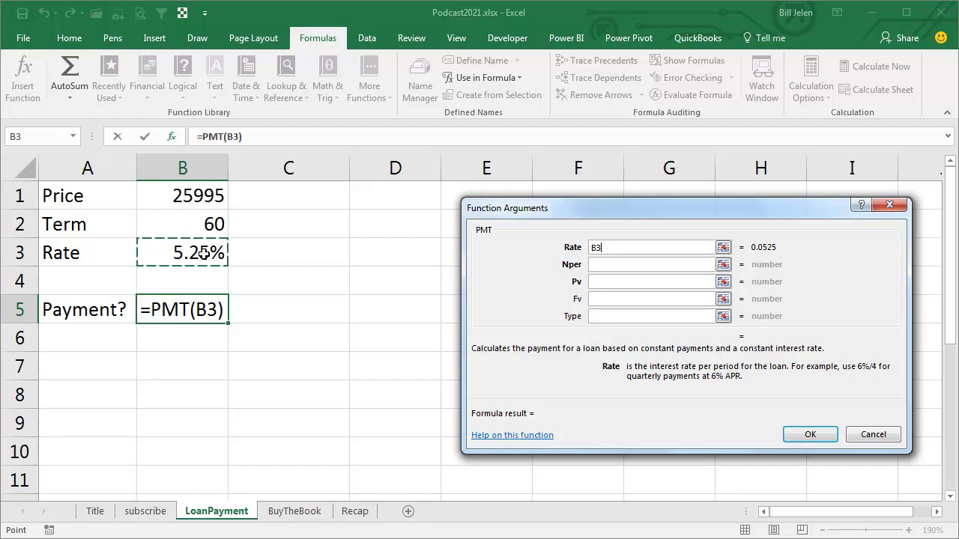
type("/12")
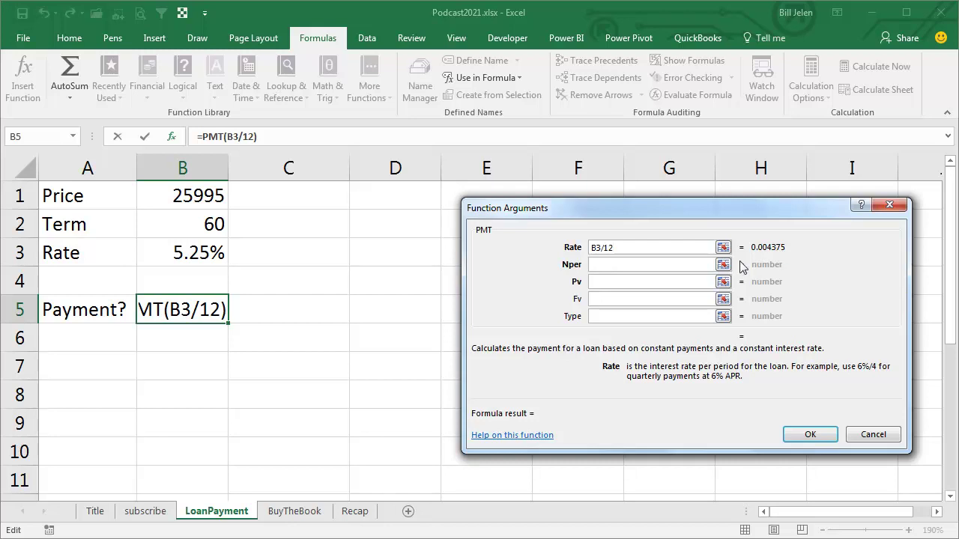
left_click(594, 265)
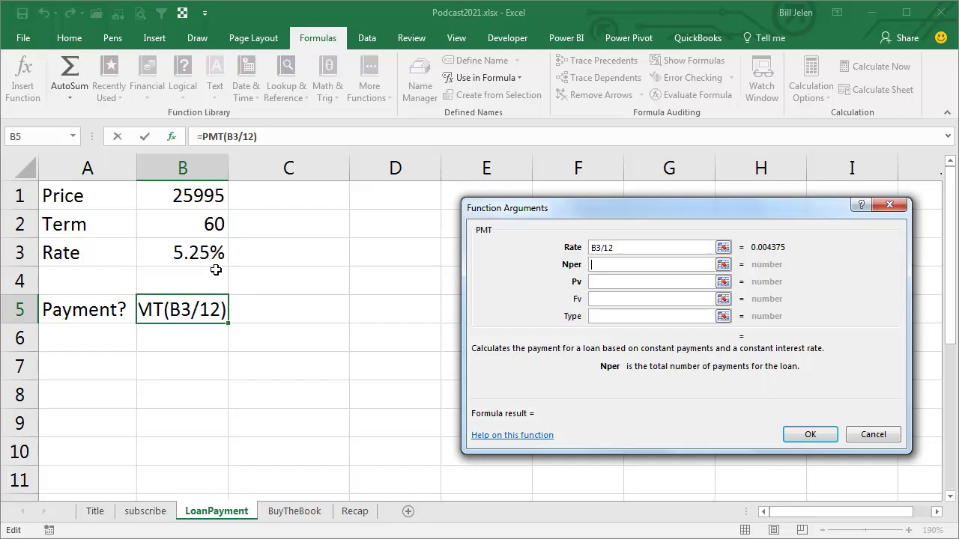
- Set Nper to B2 and Pv to -B1, review Fv/Type help, and finish =PMT(B3/12,B2,-B1) showing $493.54
left_click(204, 226)
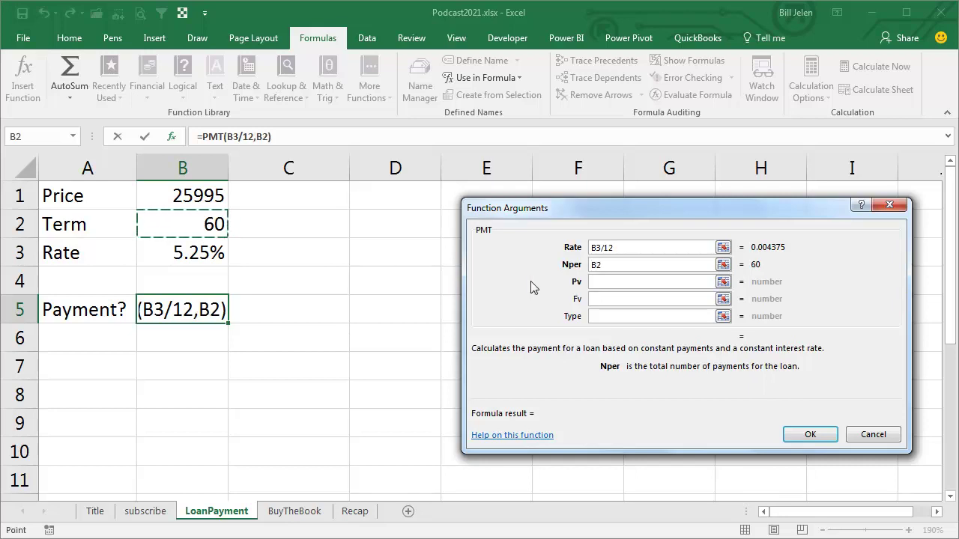
left_click(607, 283)
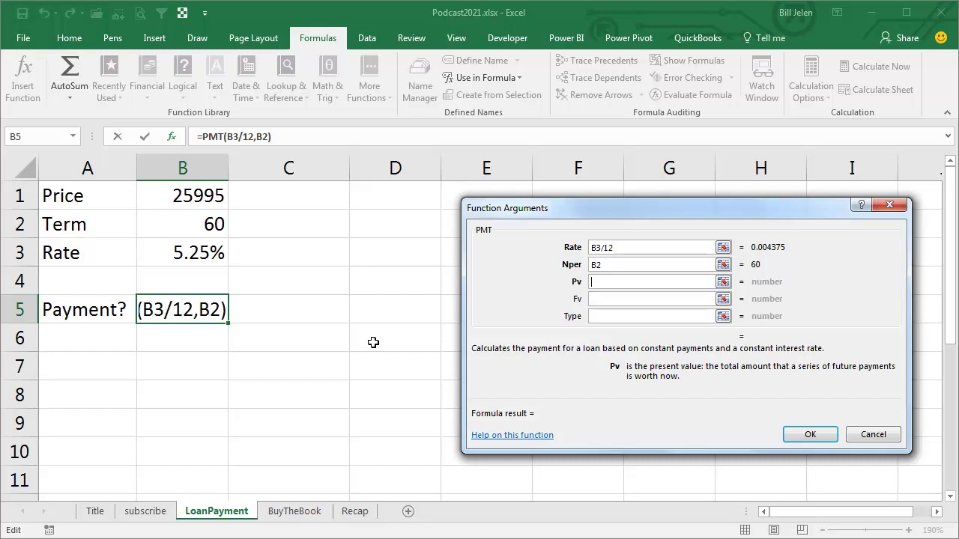
type("-")
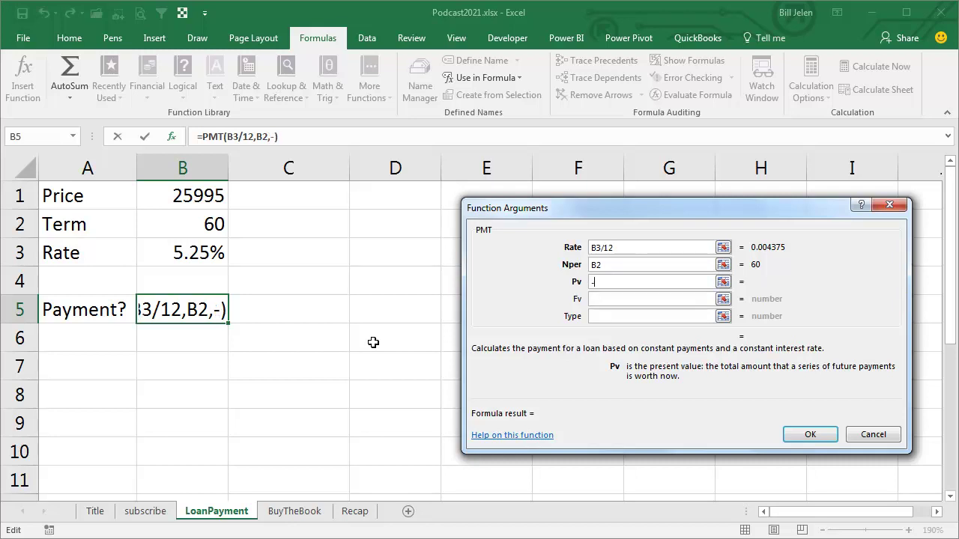
left_click(208, 197)
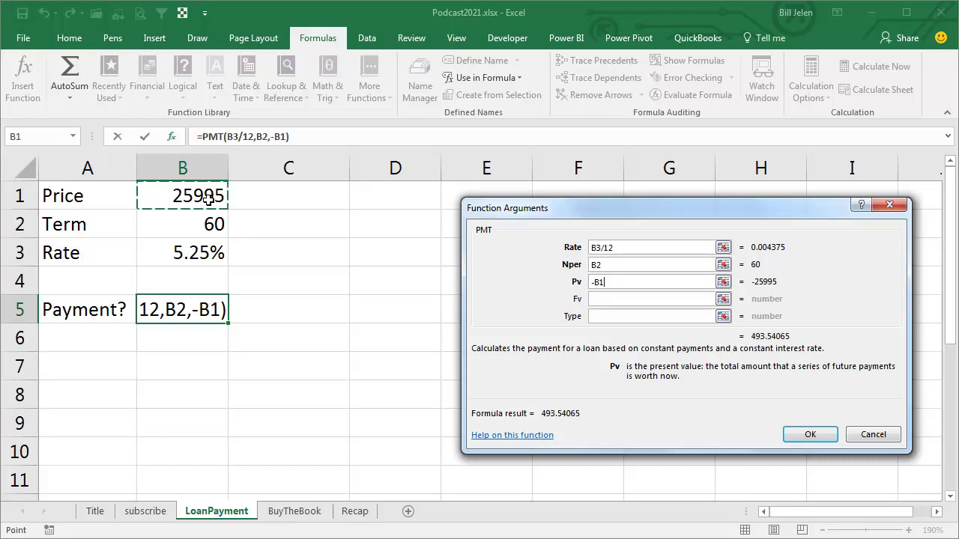
left_click(603, 299)
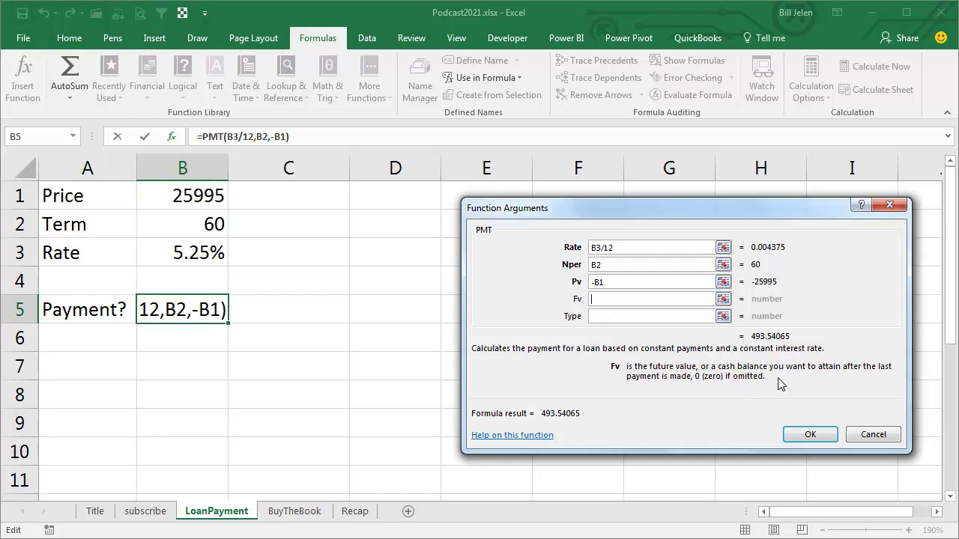
left_click(616, 317)
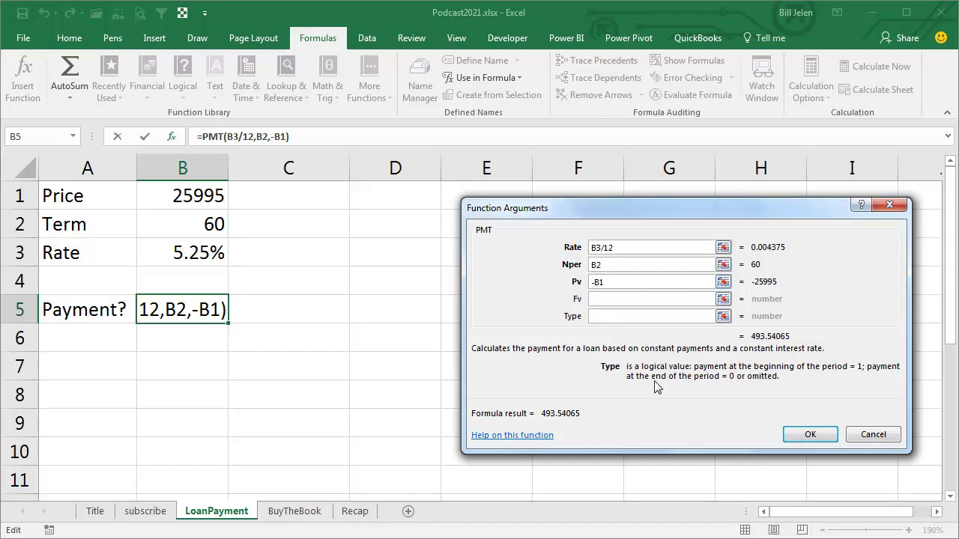
left_click(809, 436)
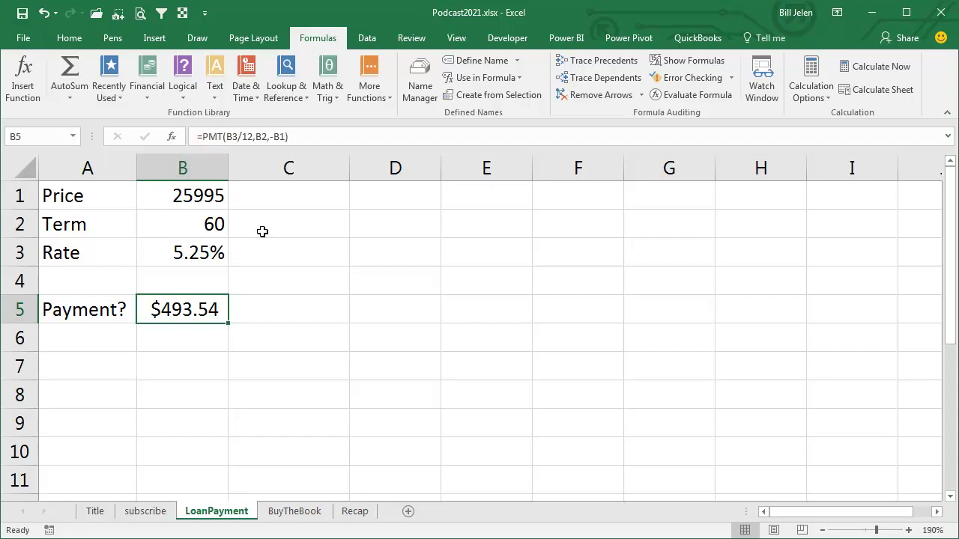
left_click(390, 340)
type("=")
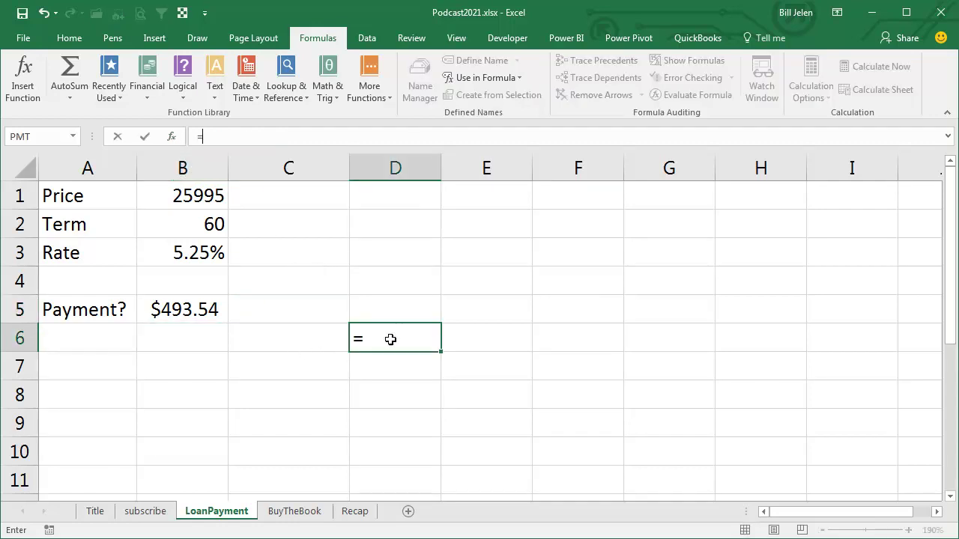
type("PMT(")
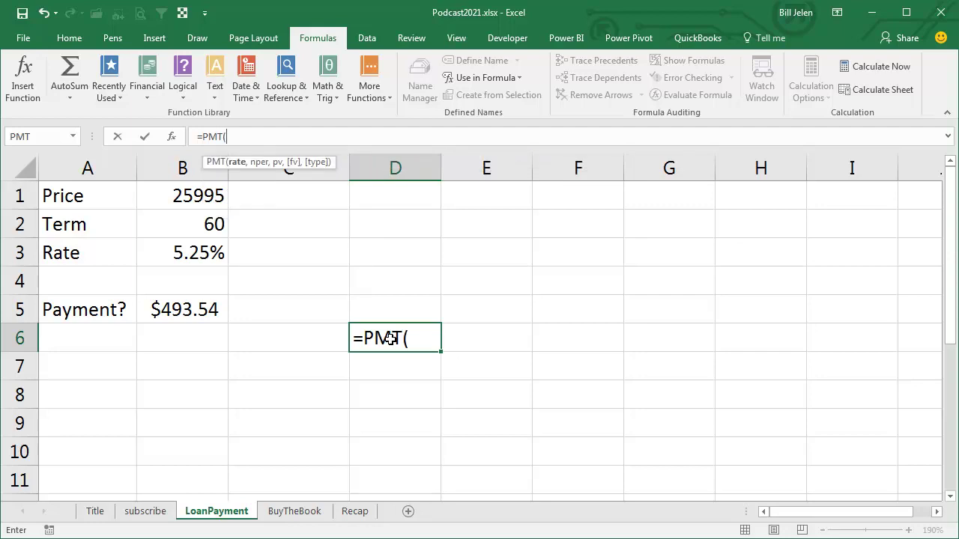
key("ctrl+a")
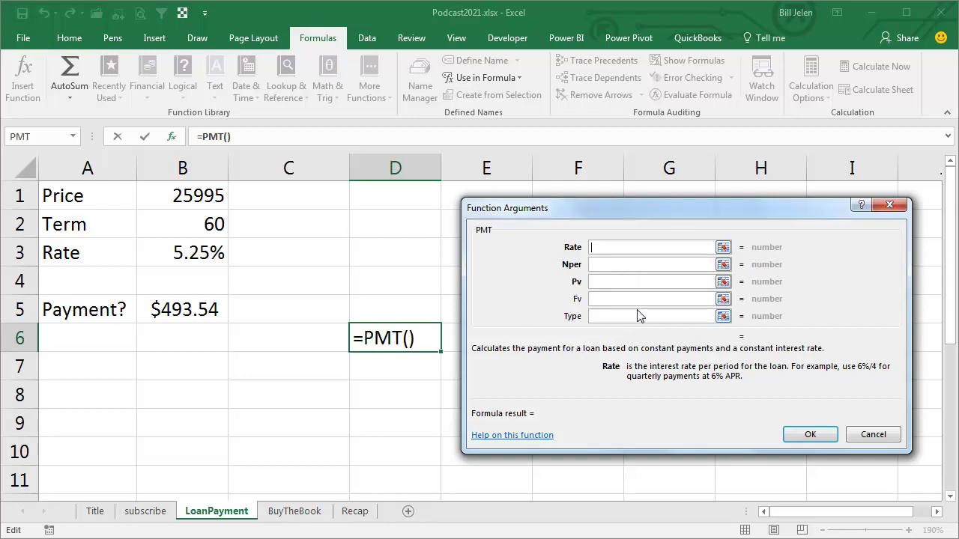
left_click(875, 436)
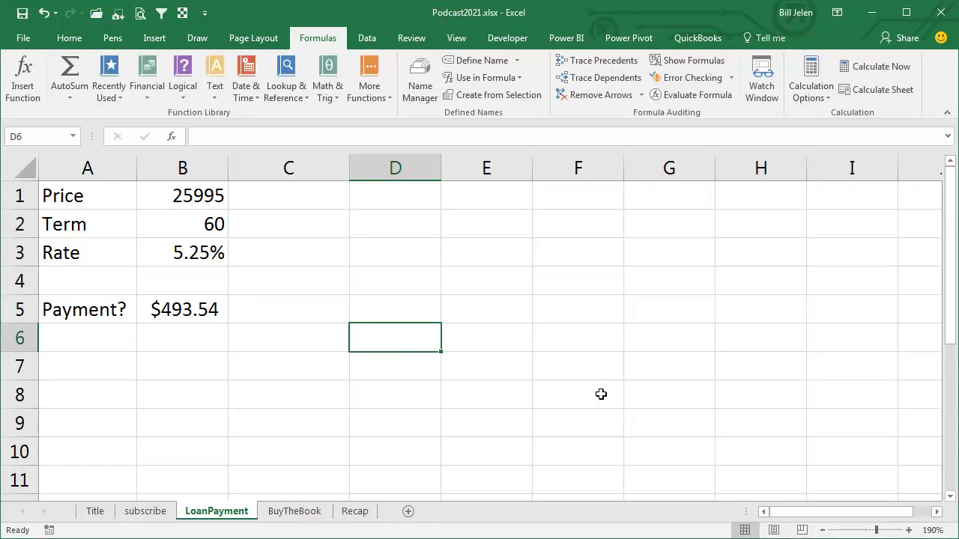
- Switch to the BuyTheBook sheet with the MrExcel XL book cover
left_click(313, 512)
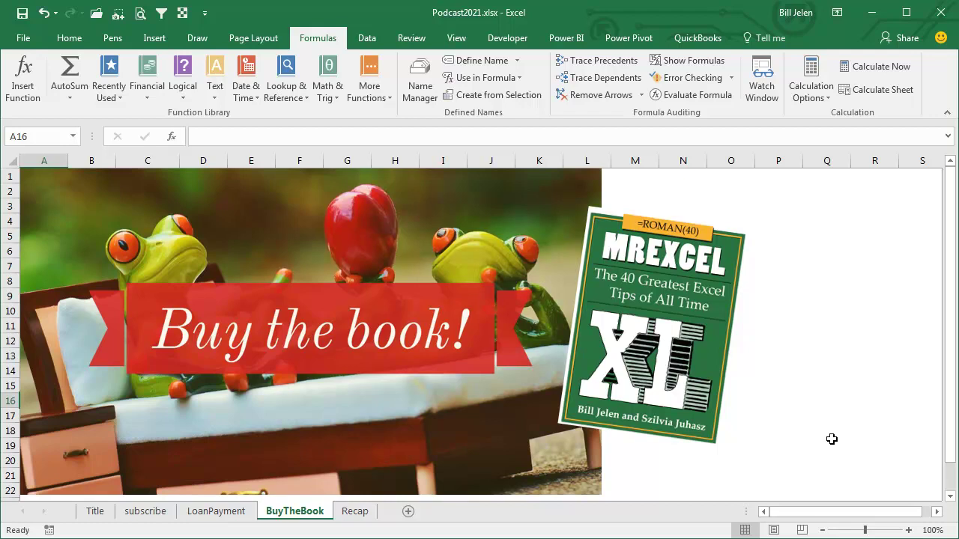
- Switch to the Recap sheet listing the function-finding tips
left_click(357, 512)
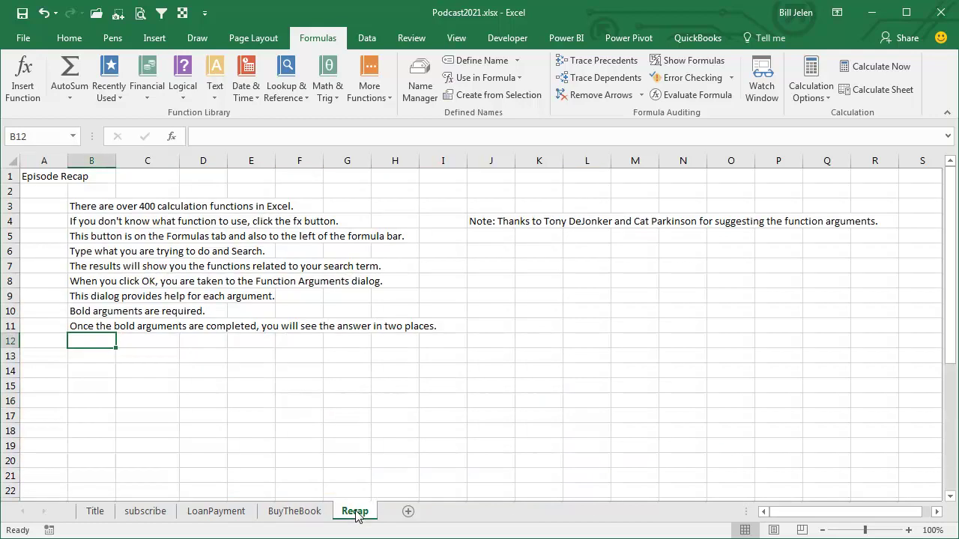